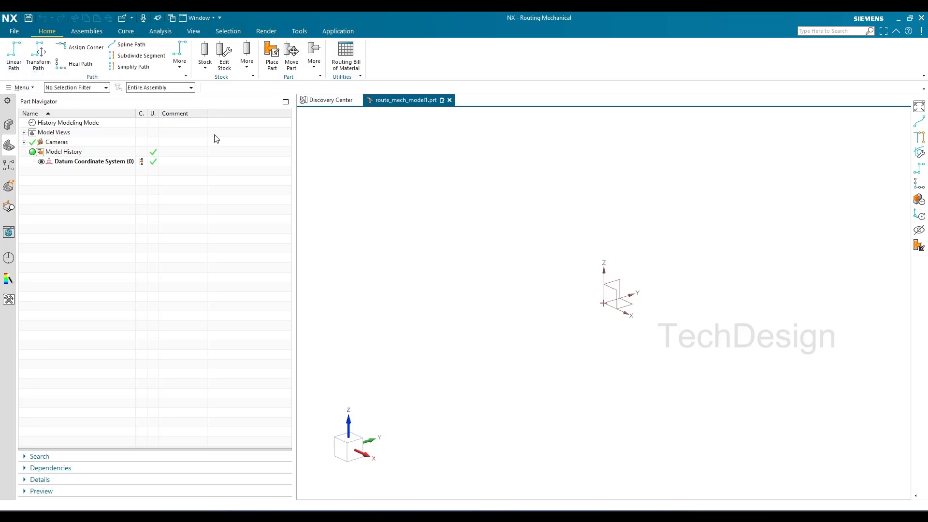
Create a linear route path of five zigzag segments starting at the coordinate system origin, with stock set to None
left_click(13, 66)
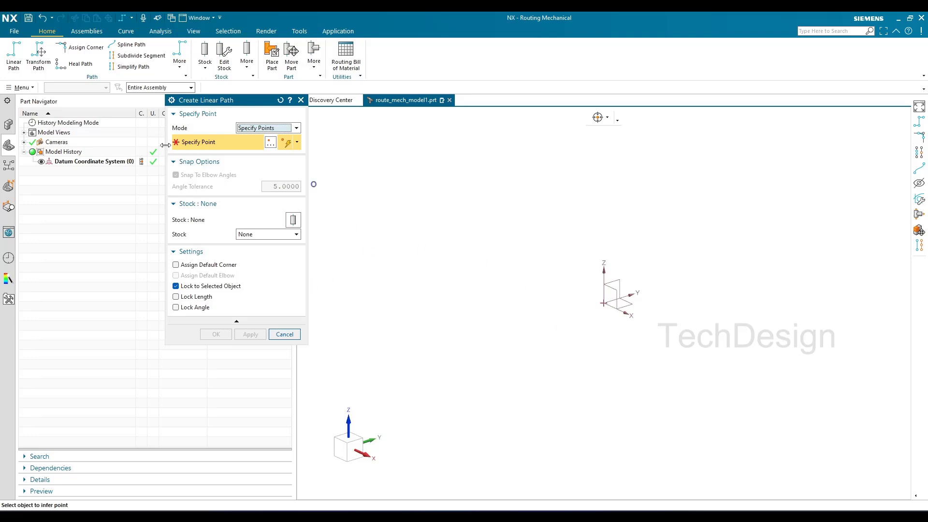
left_click(603, 303)
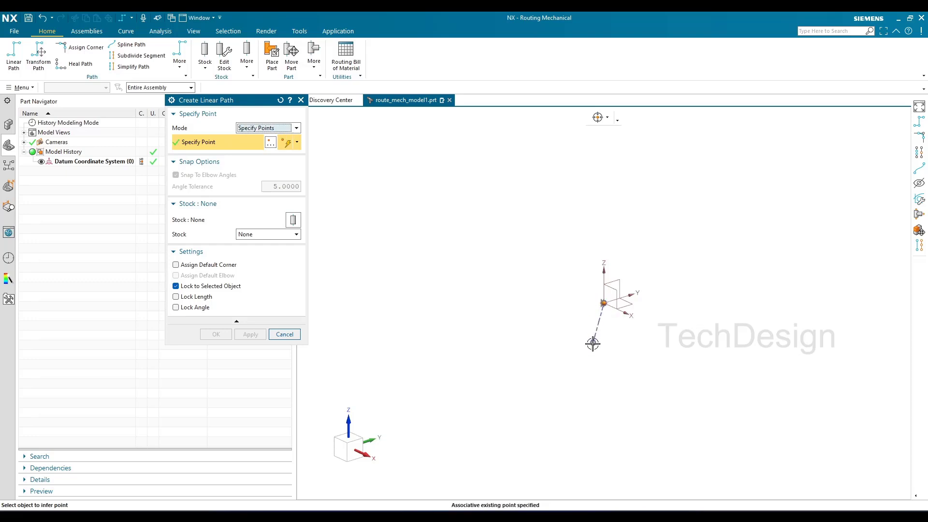
left_click(607, 219)
left_click(826, 192)
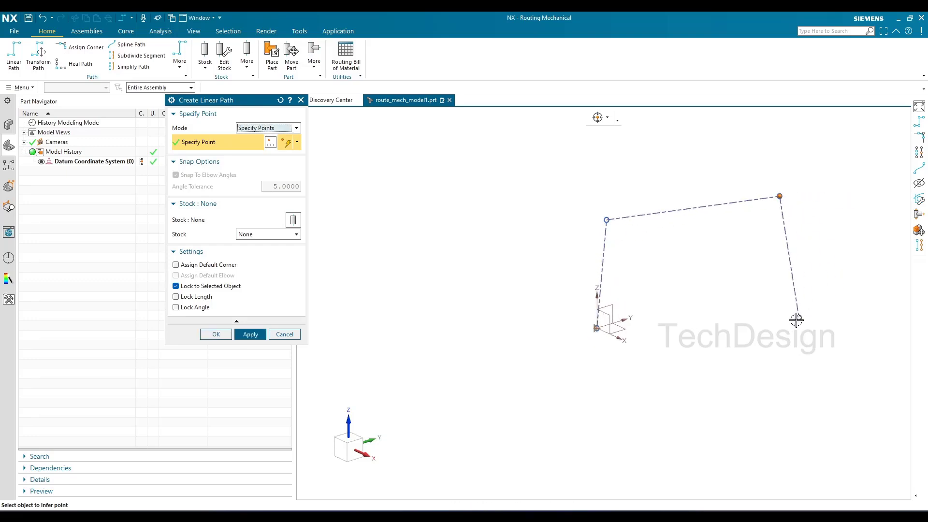
left_click(773, 326)
scroll(735, 302, "down", 4)
scroll(735, 301, "down", 1)
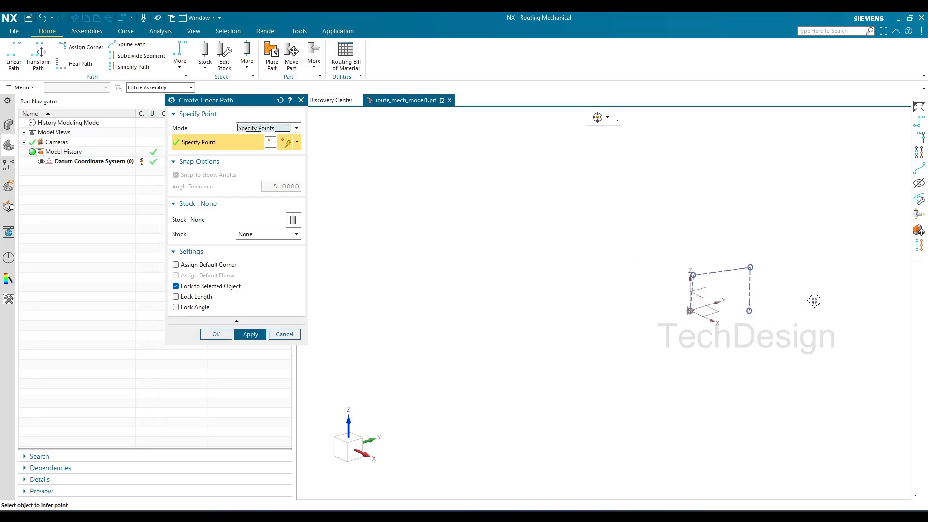
left_click(814, 301)
left_click(813, 184)
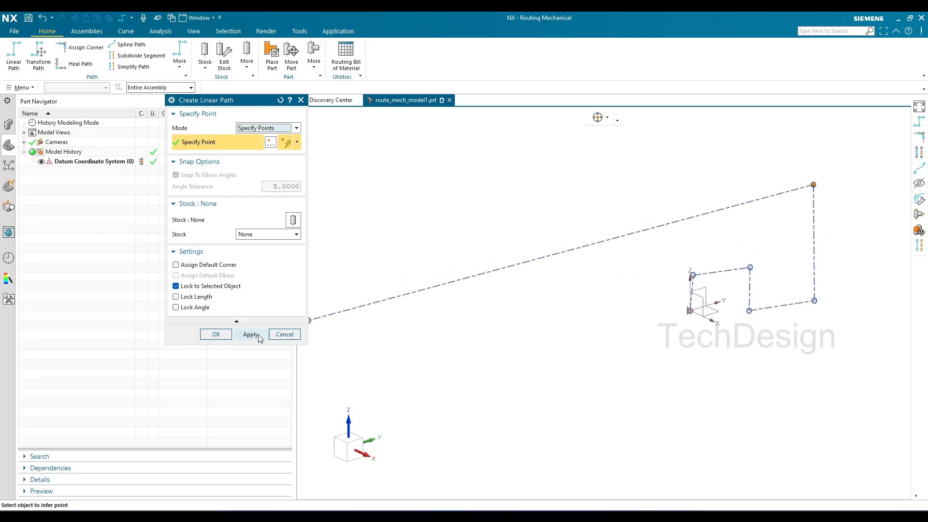
left_click(220, 336)
Constrain the first path segment at the origin parallel to the datum coordinate system's Z axis
scroll(783, 288, "up", 5)
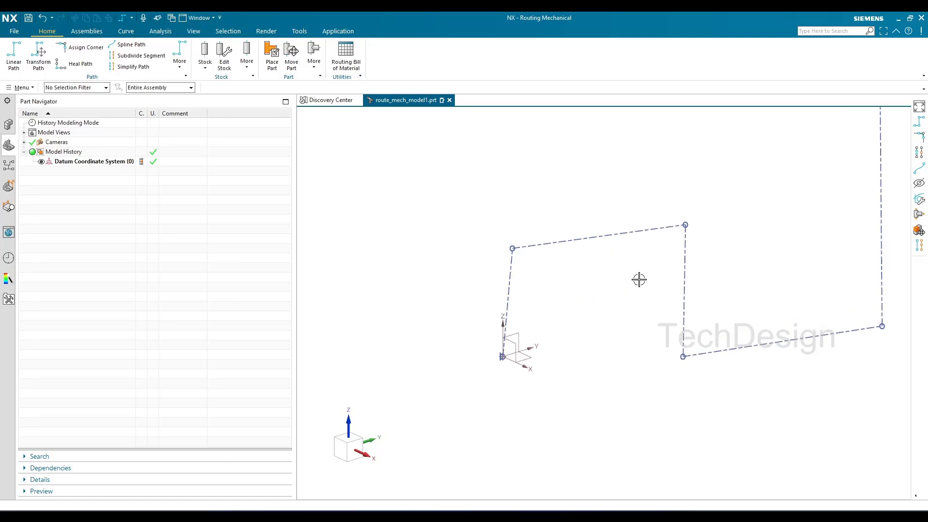
middle_click_drag(639, 279, 601, 292)
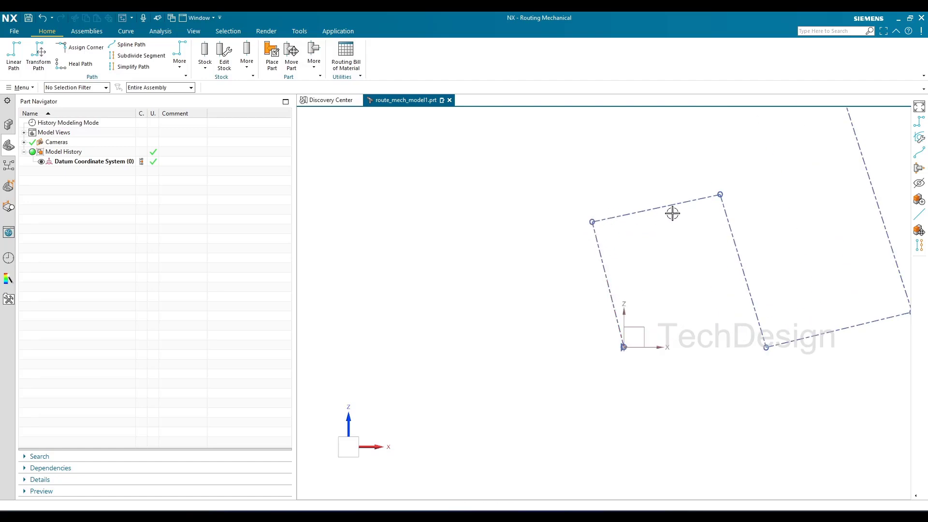
scroll(749, 314, "down", 4)
middle_click_drag(750, 321, 735, 344)
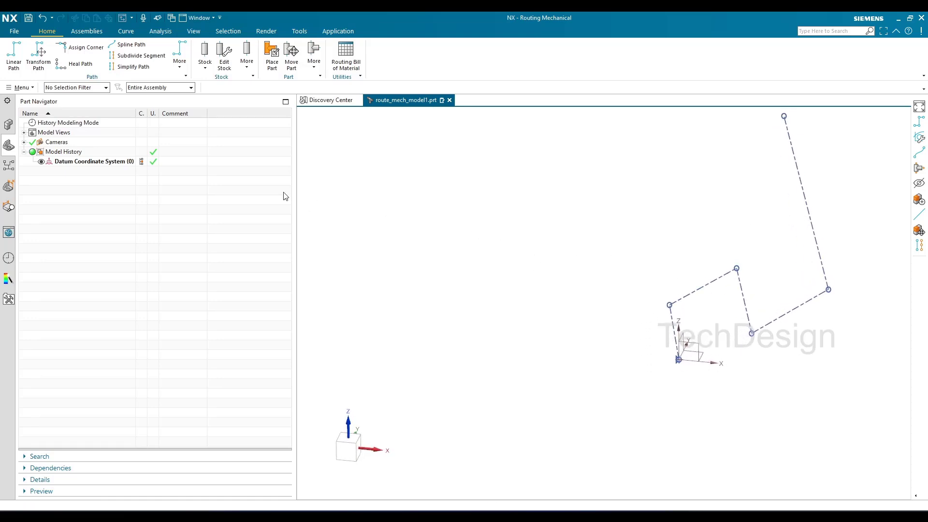
left_click(94, 35)
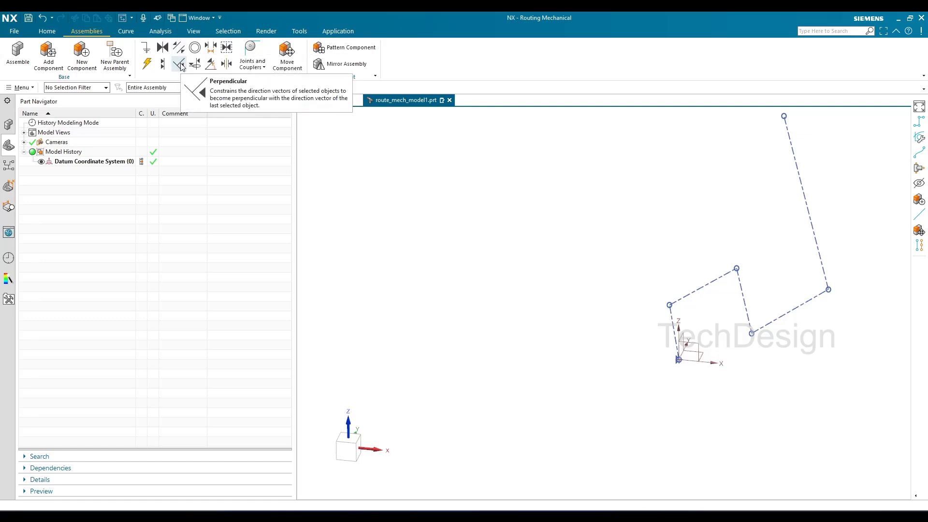
left_click(178, 48)
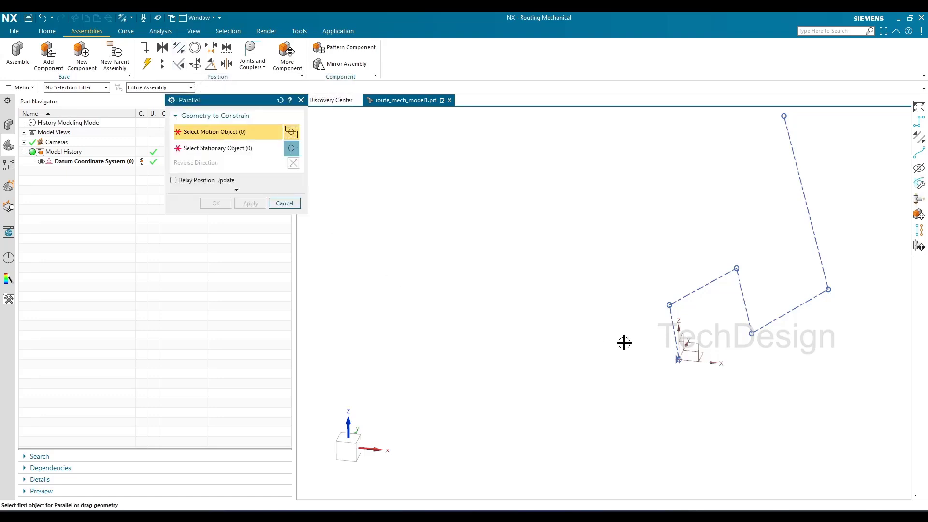
scroll(679, 357, "up", 4)
left_click(690, 353)
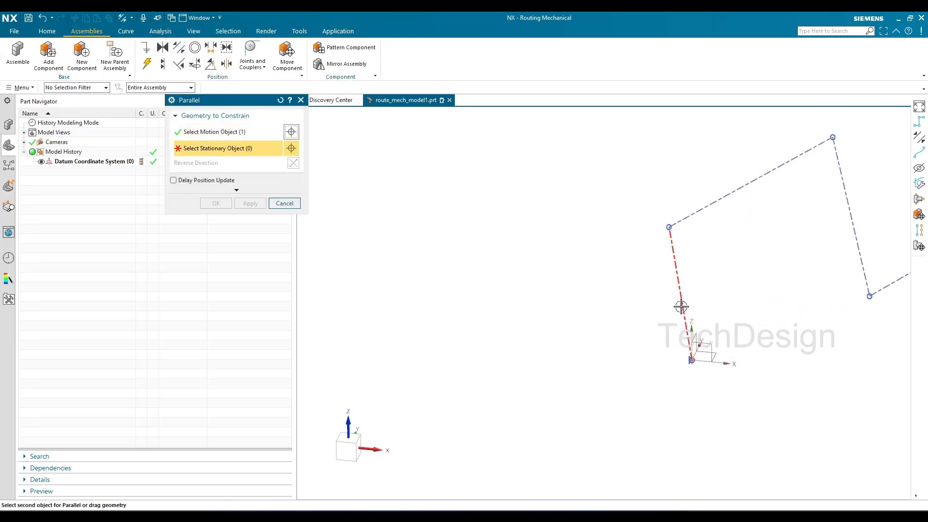
left_click(678, 341)
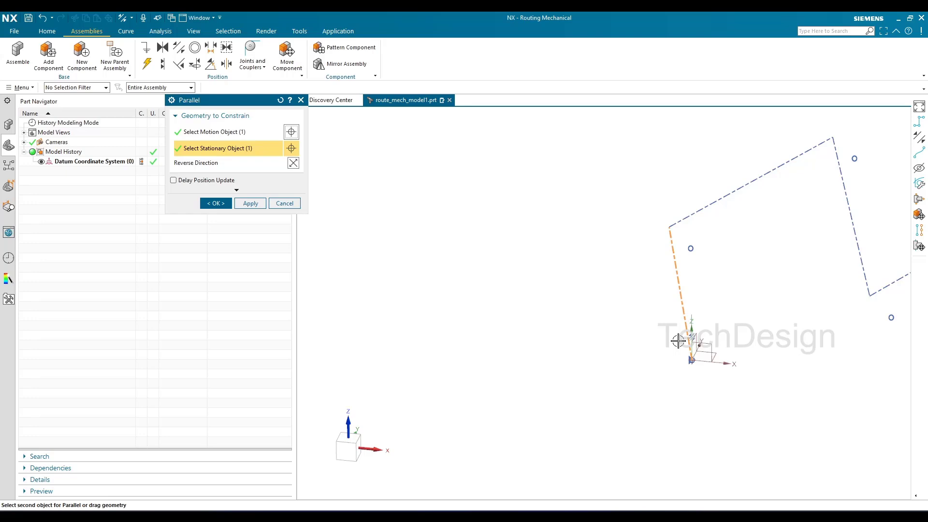
left_click(216, 203)
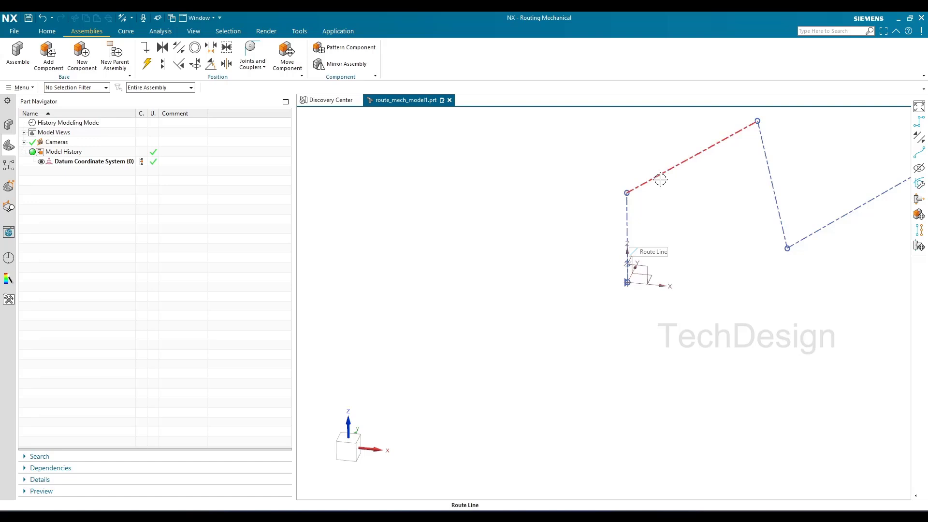
Add a perpendicular constraint between the first and second path segments
left_click(178, 66)
left_click(627, 208)
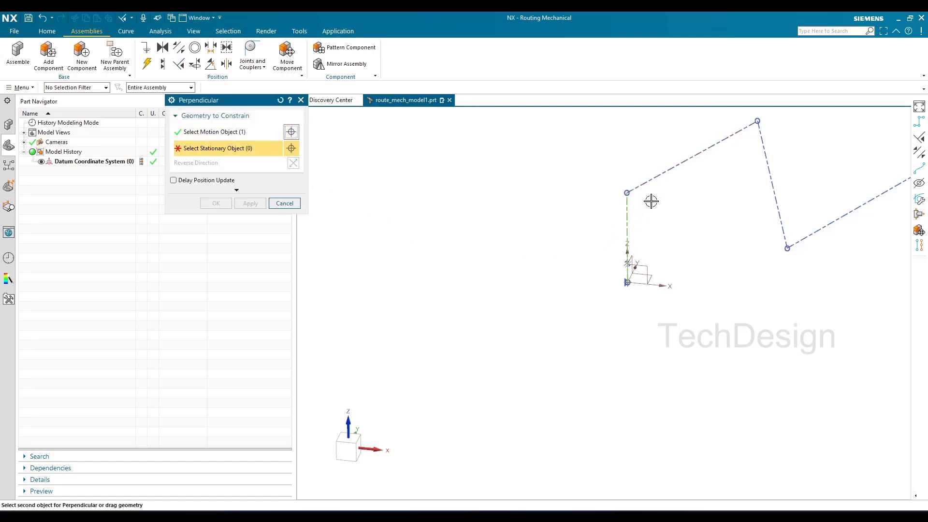
left_click(649, 181)
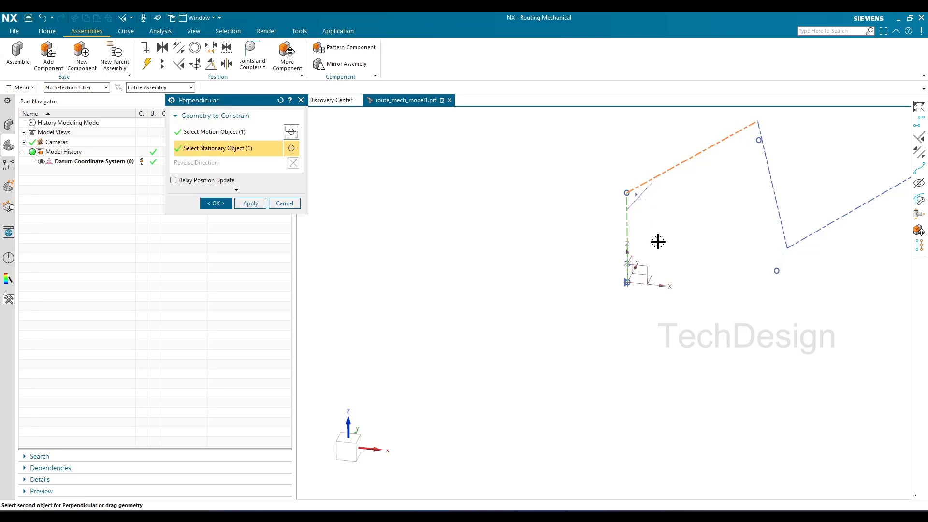
left_click(216, 203)
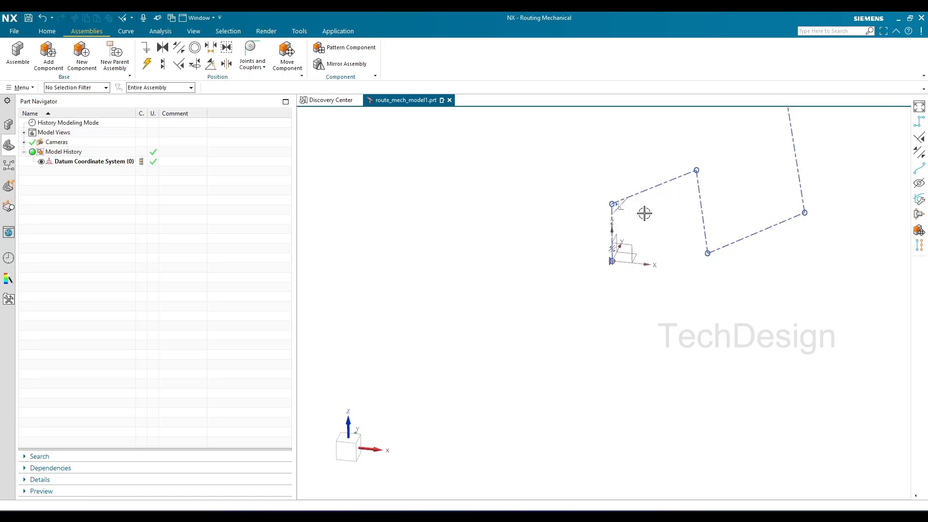
Add a perpendicular constraint between the third and second path segments
left_click(178, 63)
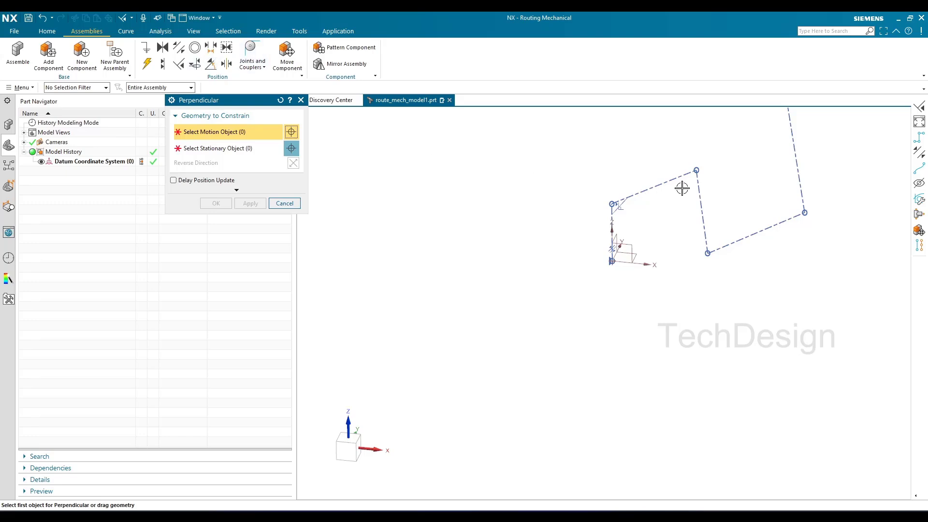
left_click(702, 182)
left_click(680, 178)
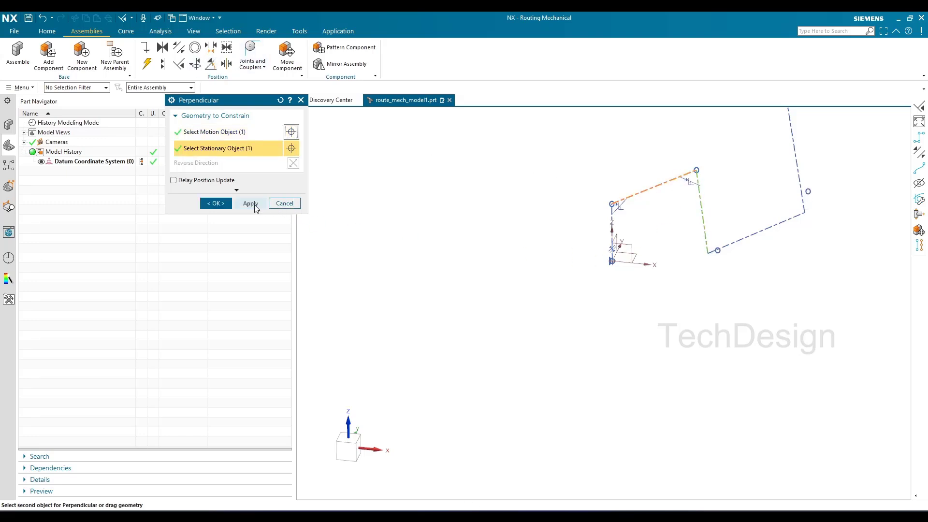
left_click(224, 203)
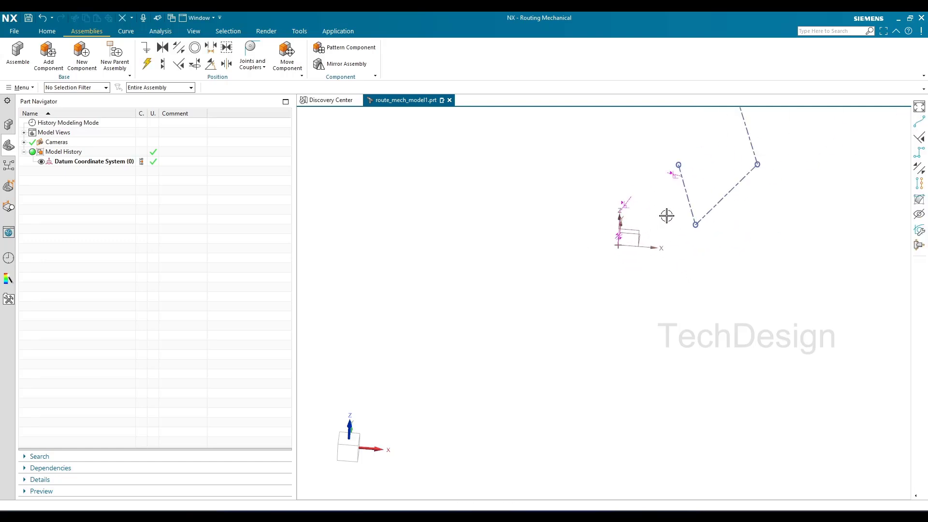
Delete all the remaining route path segments and their points from the model
right_click(684, 208)
left_click(716, 300)
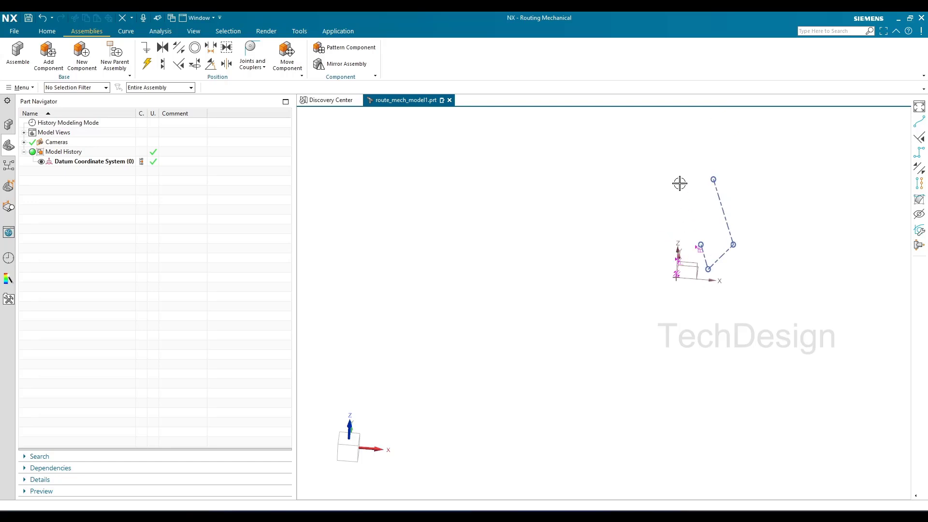
left_click_drag(679, 169, 760, 301)
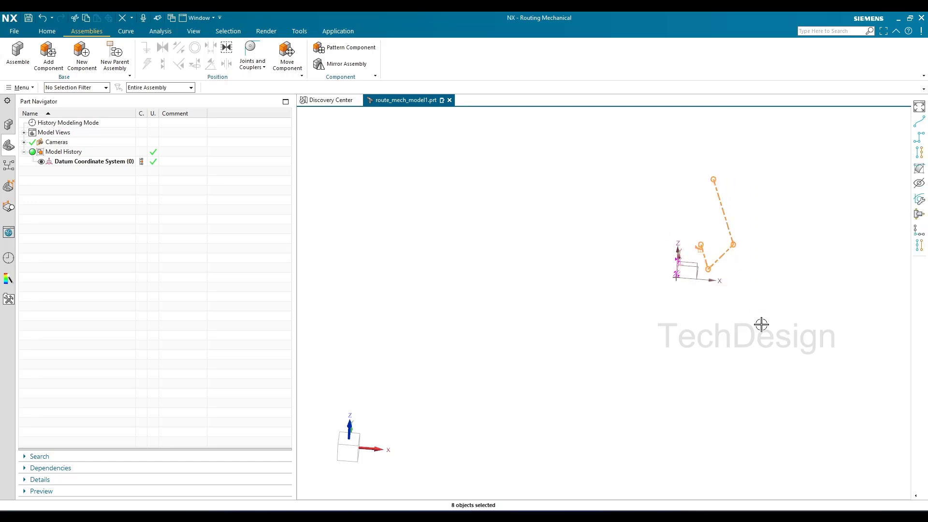
key("Delete")
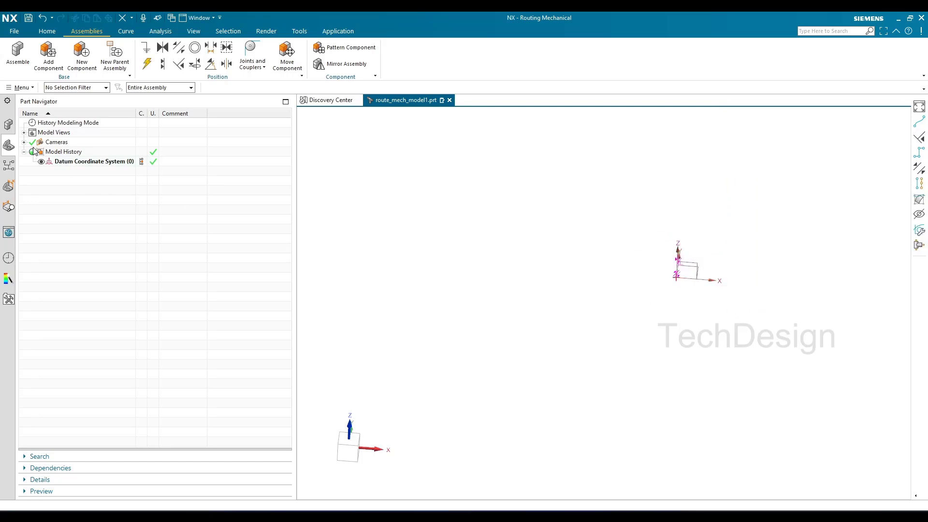
Delete the leftover perpendicular and parallel constraints from the route_mech_model1 assembly
left_click(8, 124)
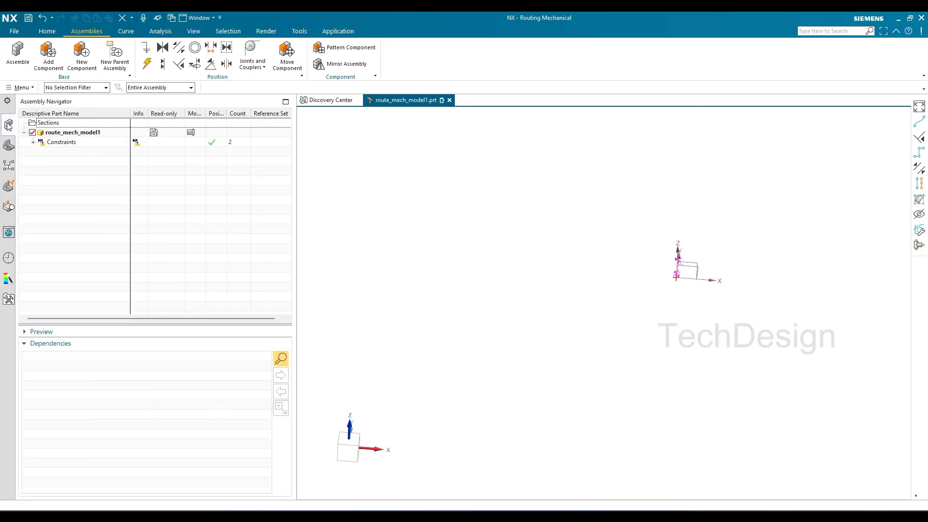
left_click(33, 143)
left_click(63, 152)
left_click(71, 170)
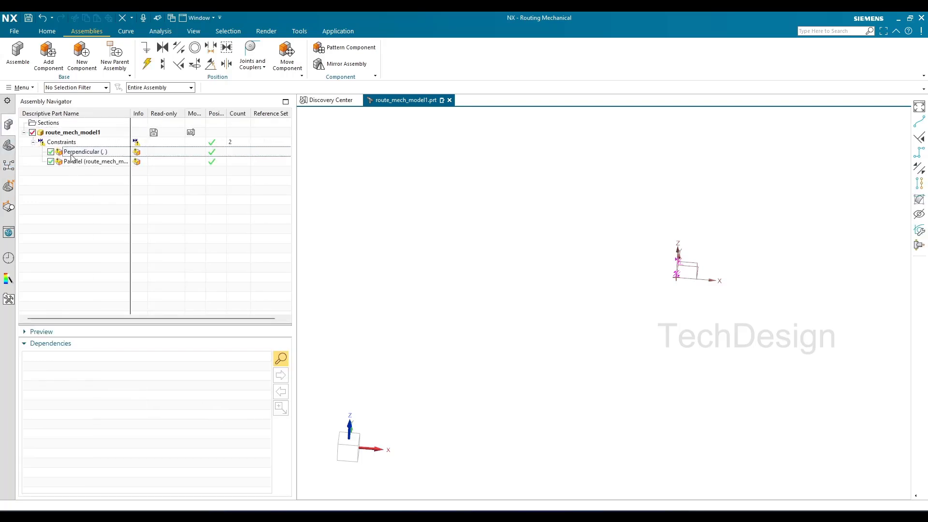
left_click(71, 154)
right_click(72, 158)
left_click(73, 164)
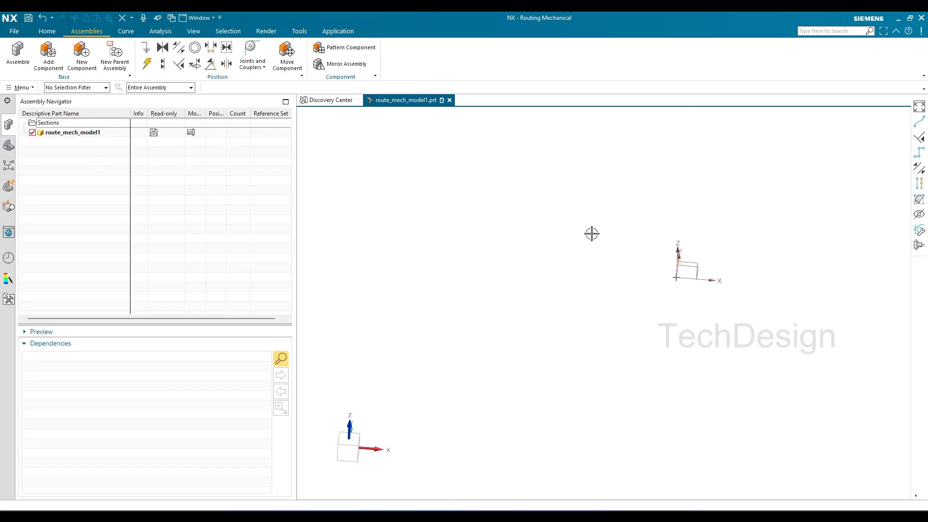
Create a point at the absolute origin, with X, Y and Z at 0 mm
middle_click_drag(592, 233, 507, 276)
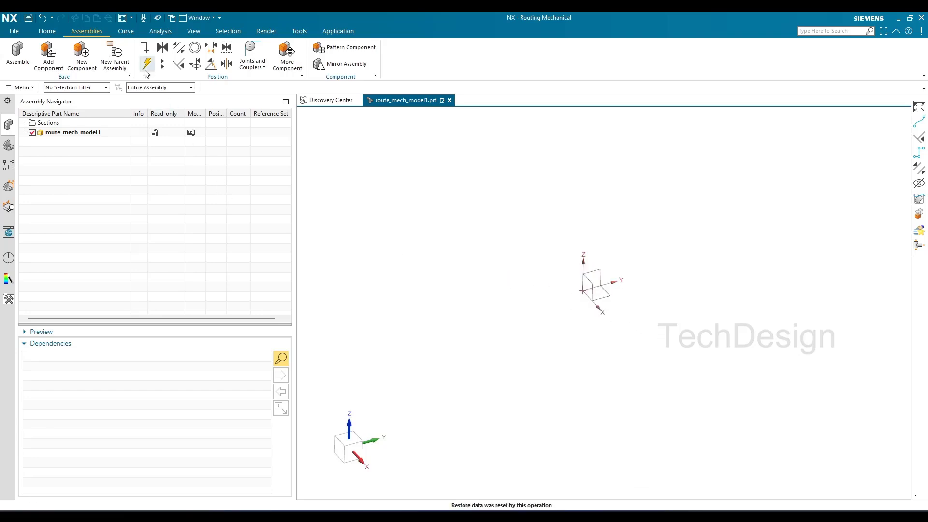
left_click(125, 32)
left_click(13, 53)
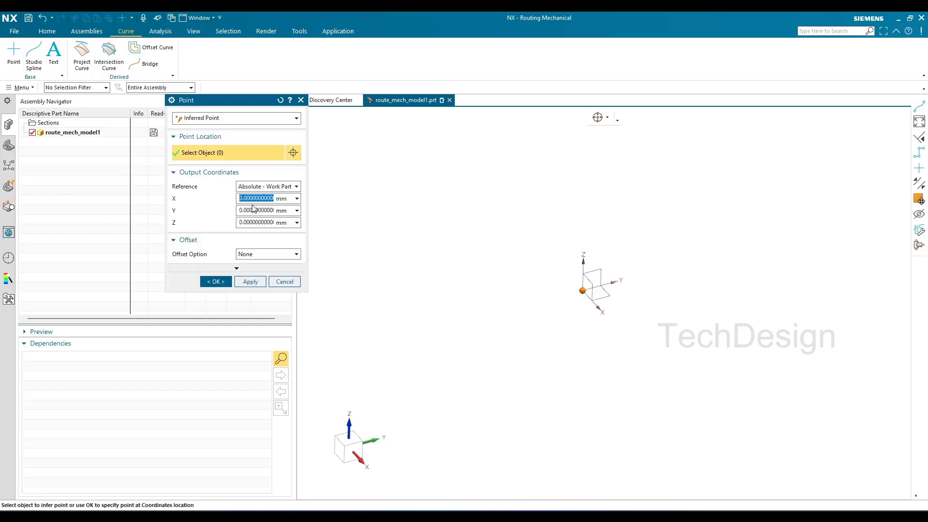
left_click(216, 281)
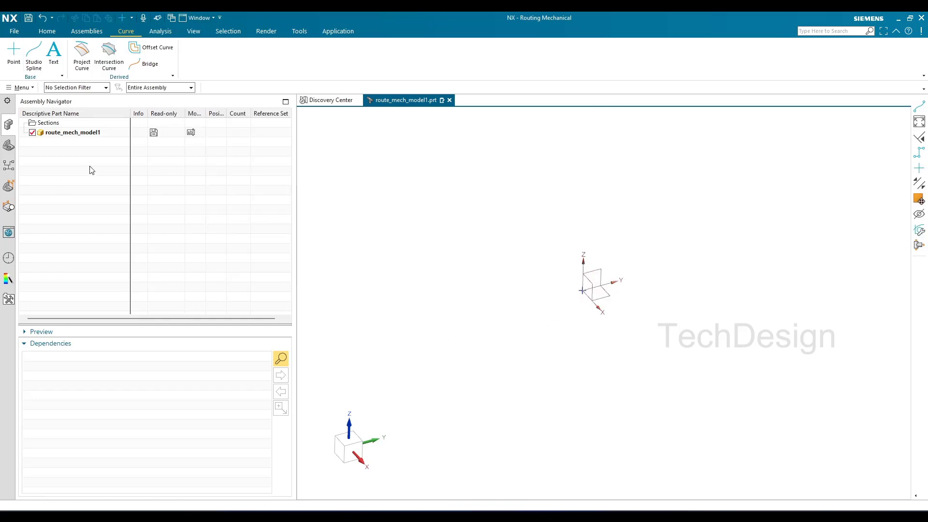
Make one non-associative copy of the origin point 20 mm along the YC axis with Move Object, and select the copy
left_click(10, 167)
left_click(62, 171)
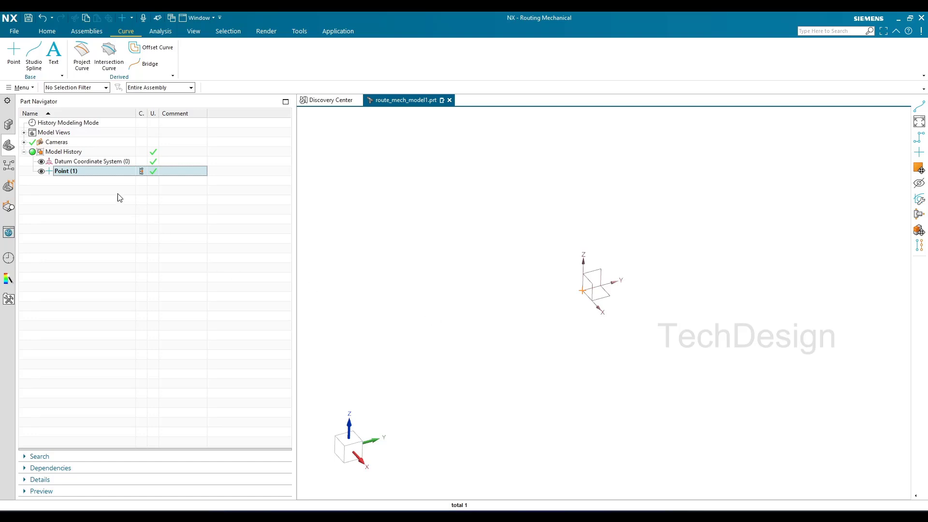
double_click(104, 173)
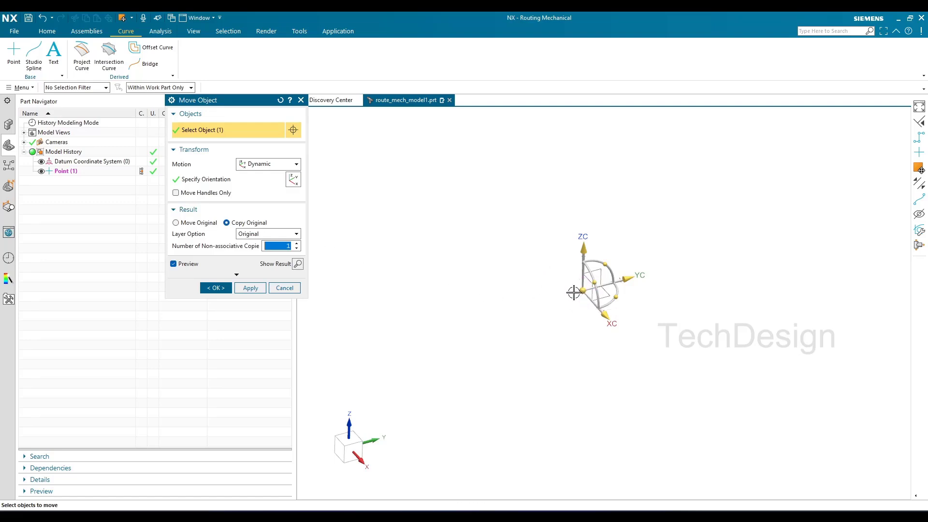
left_click(634, 279)
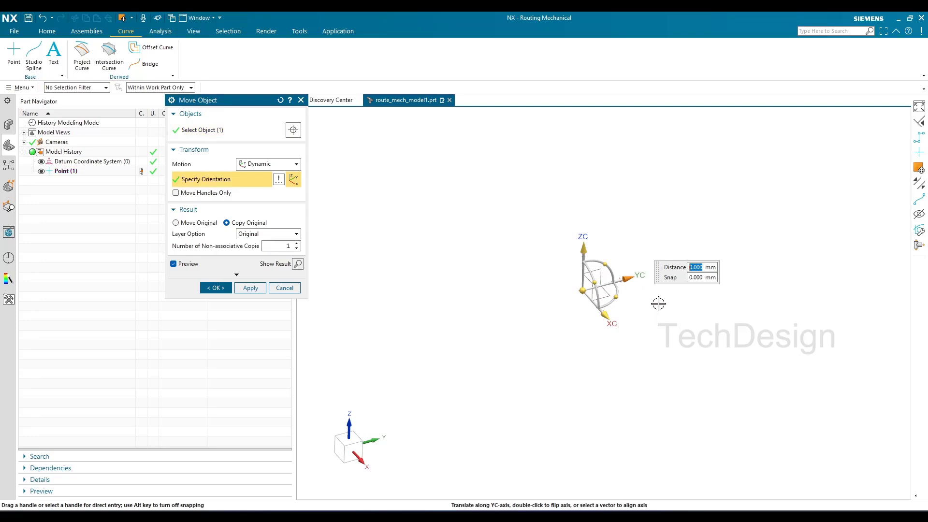
type("20")
key("Return")
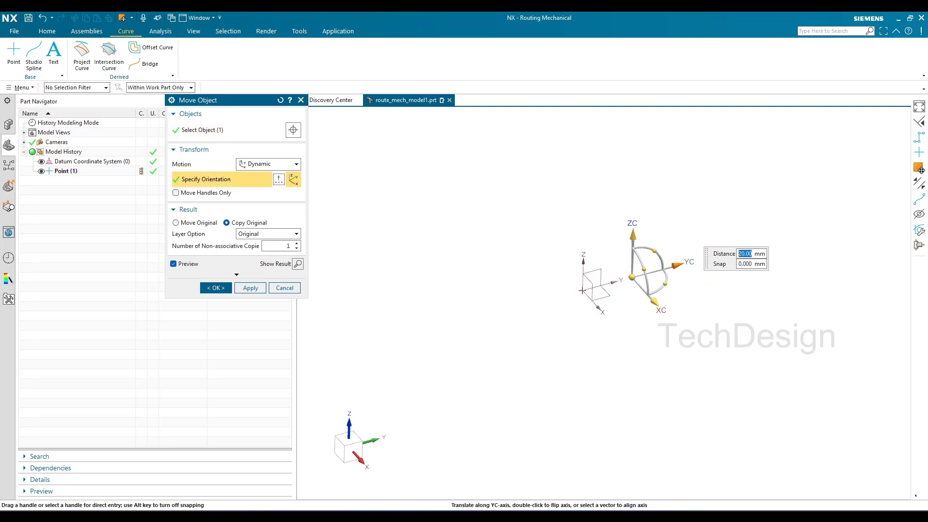
left_click(251, 288)
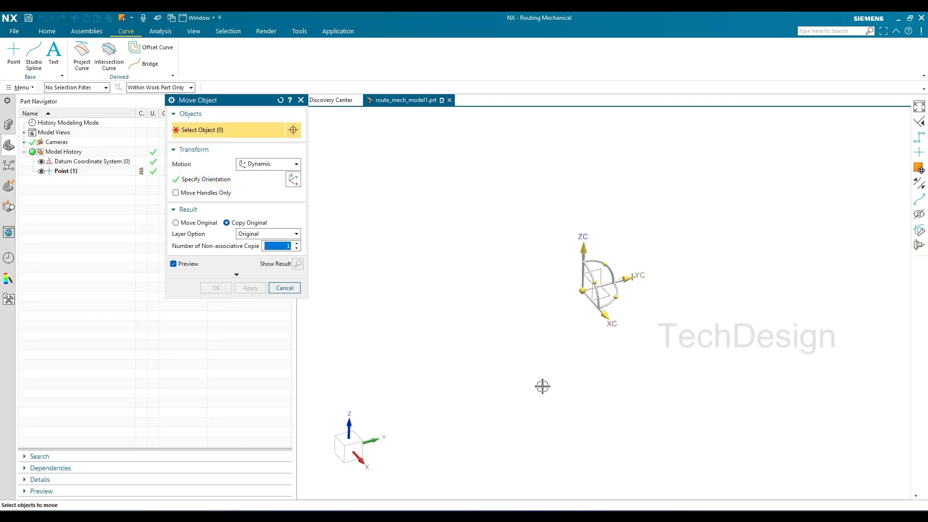
left_click(284, 287)
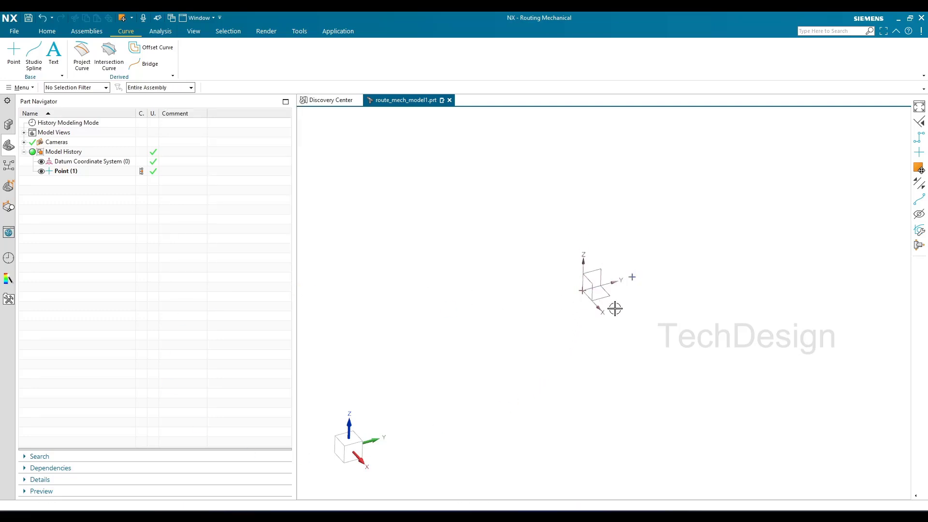
left_click(633, 279)
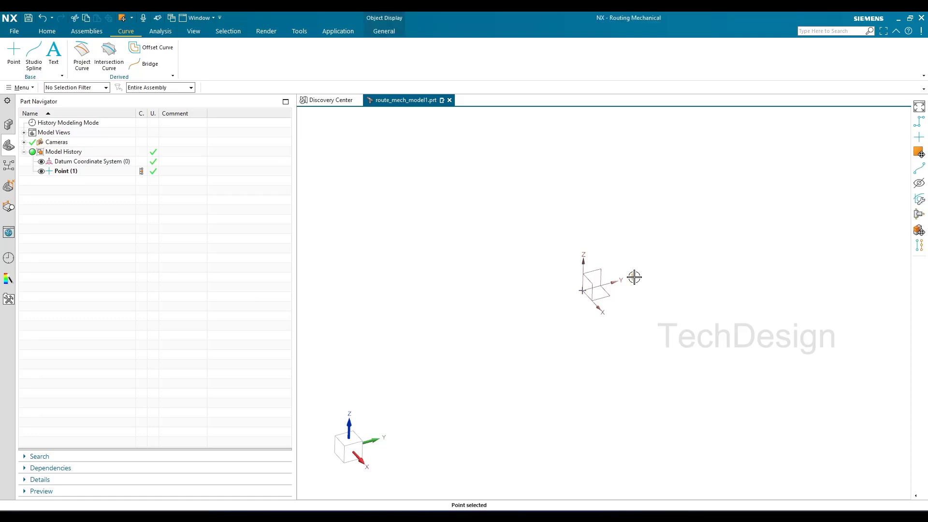
Make one non-associative copy of the selected point 100 mm along the ZC axis with Move Object
key("ctrl+t")
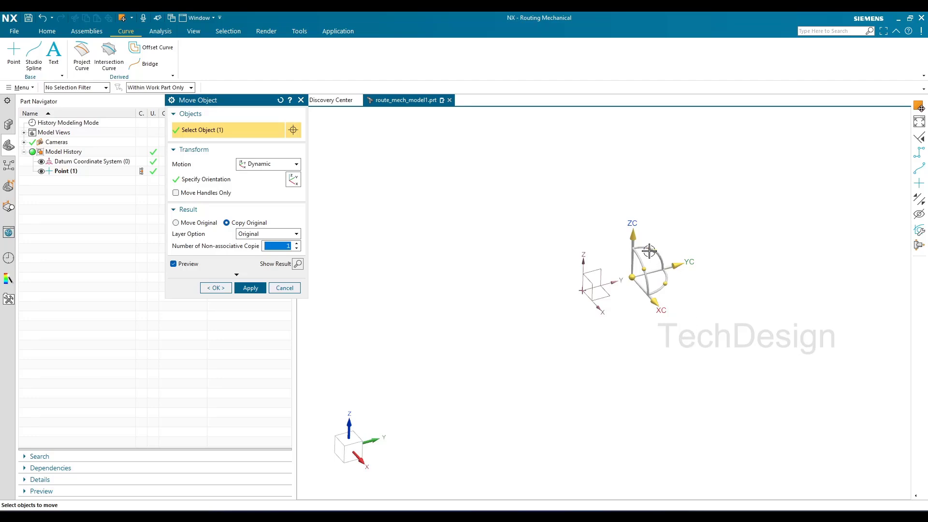
left_click(633, 234)
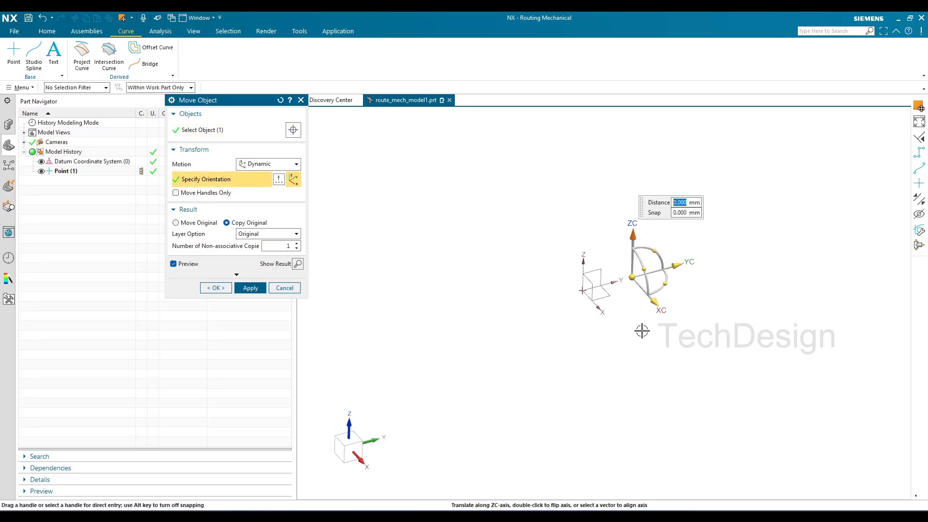
type("100")
key("Return")
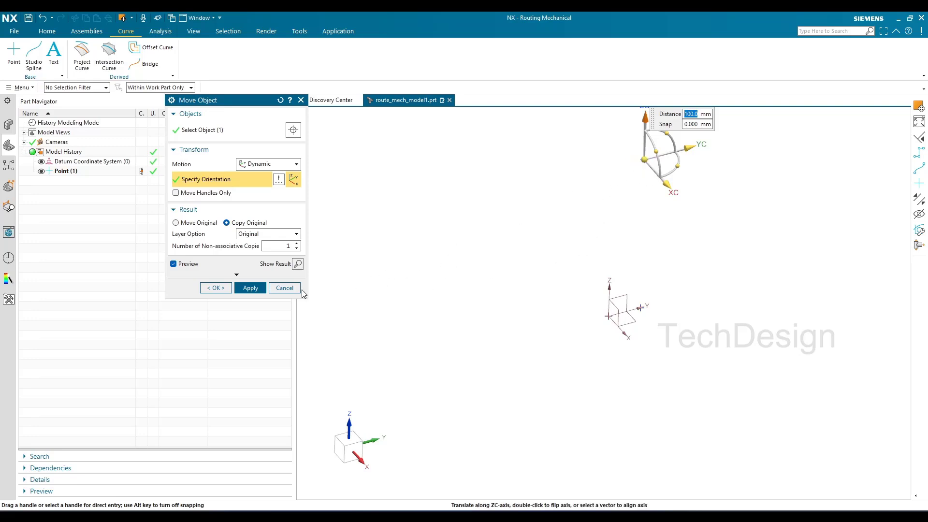
left_click(218, 288)
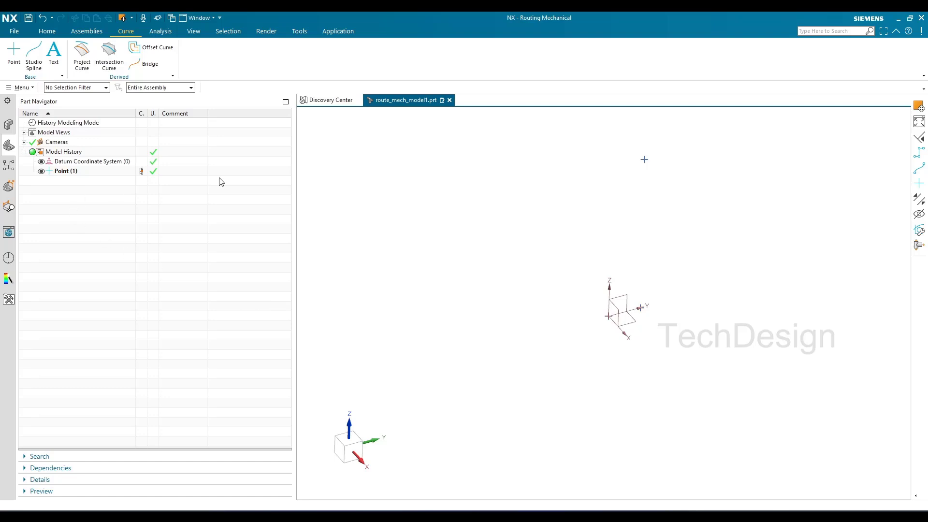
Copy the uppermost point once with Move Object, offsetting the copy 20 mm along YC and 50 mm along XC
left_click(643, 159)
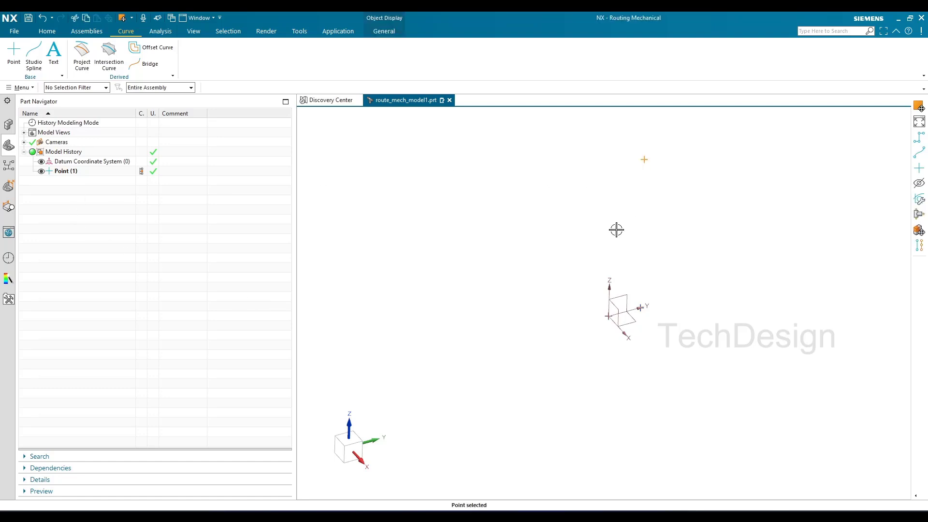
key("ctrl+t")
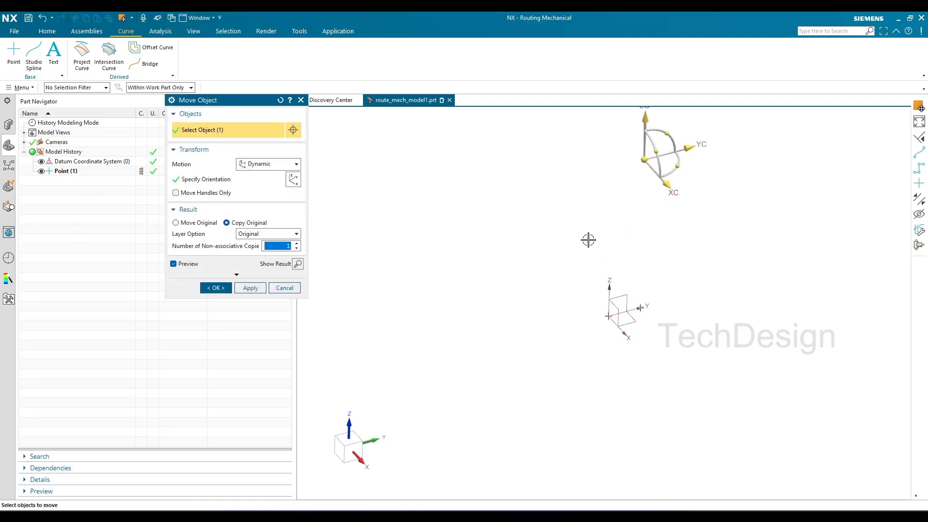
middle_click_drag(590, 240, 633, 224, "shift")
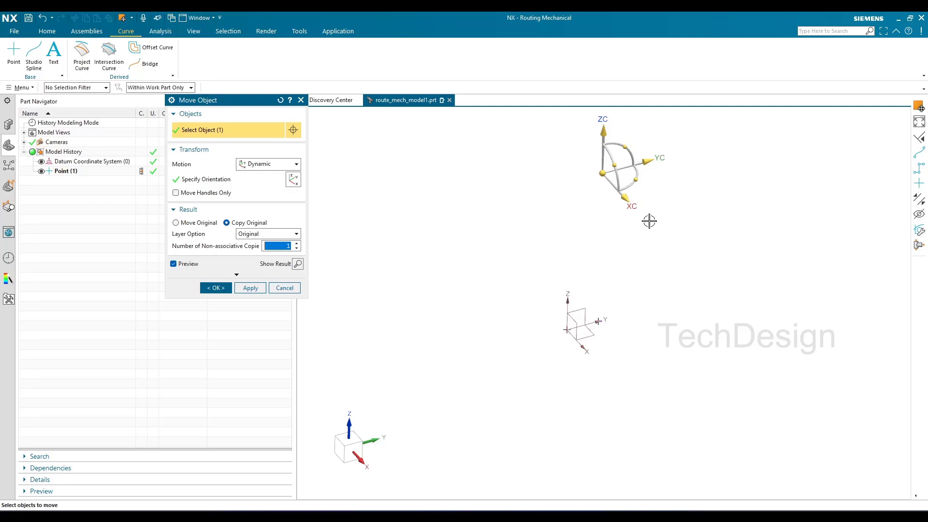
left_click(646, 160)
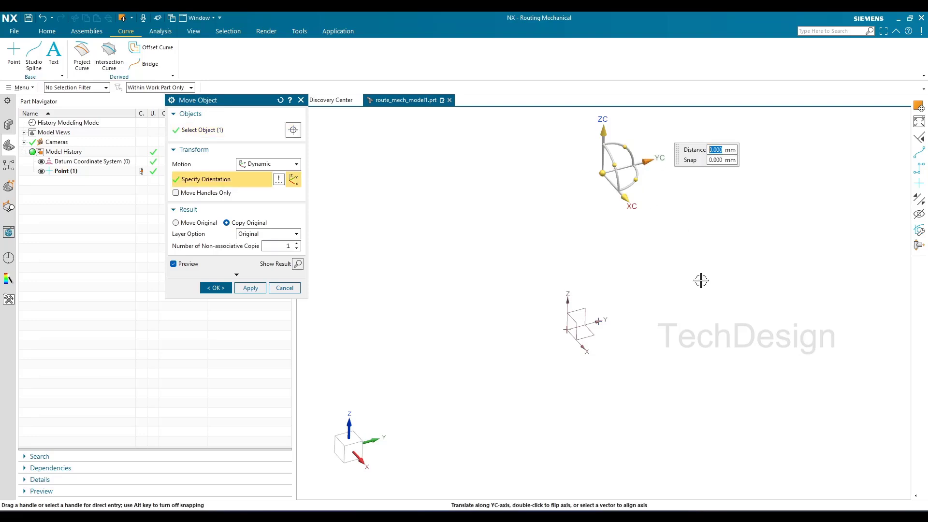
type("20")
key("Return")
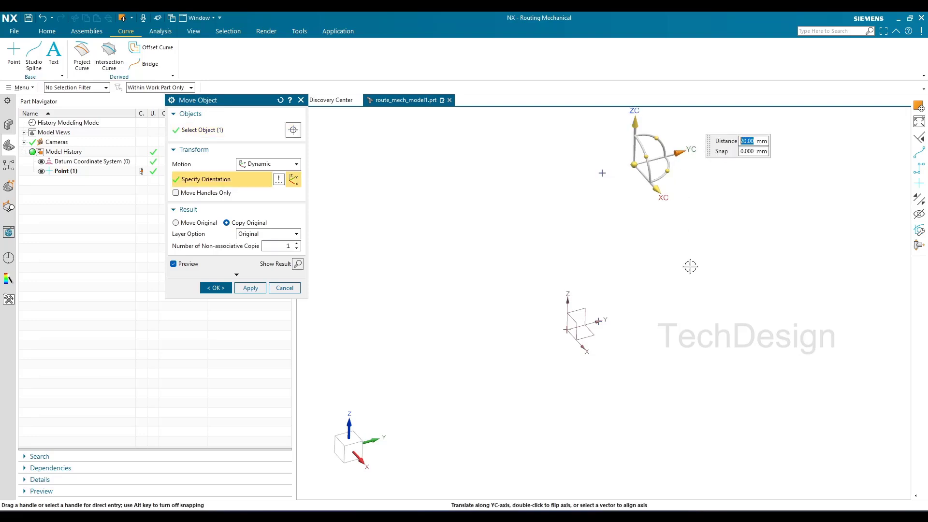
left_click(658, 189)
type("50")
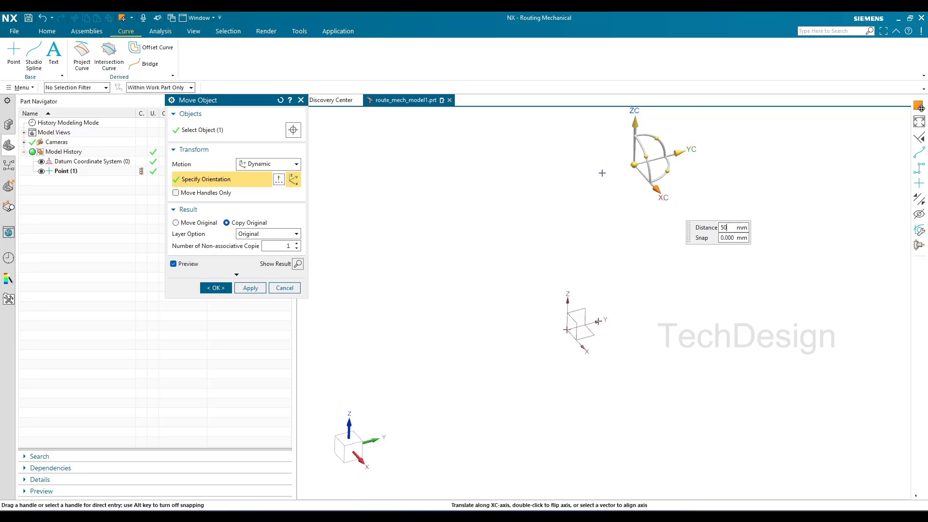
key("Return")
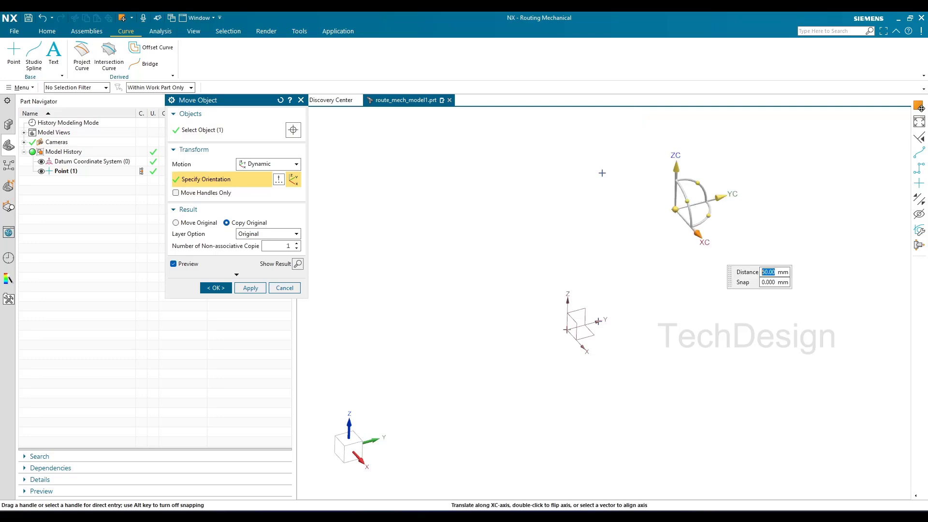
left_click(216, 288)
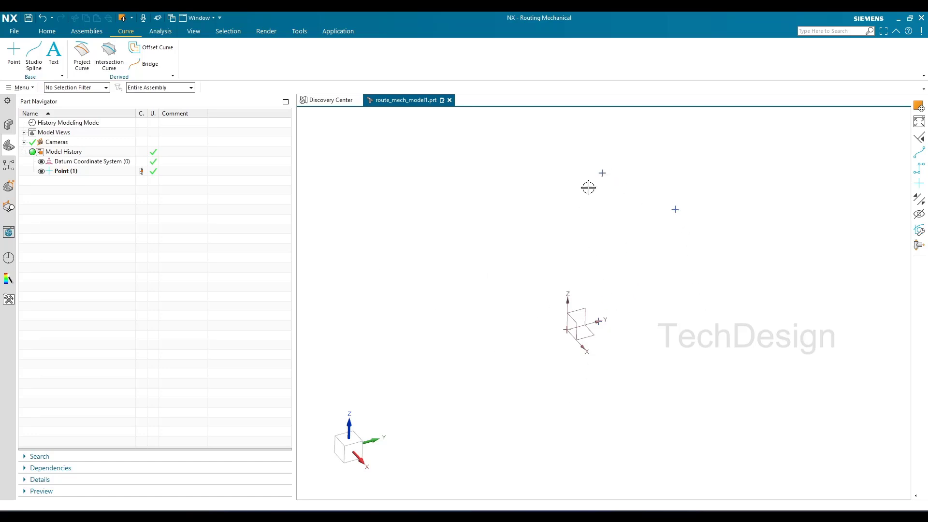
Create a linear path in Specify Points mode from the origin through the three copied points in order, with no stock
left_click(56, 35)
left_click(13, 55)
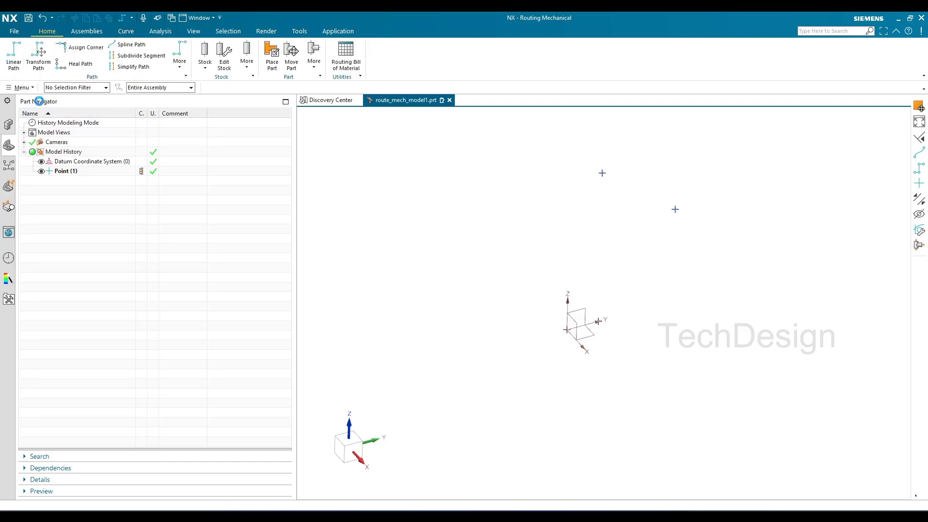
left_click(566, 330)
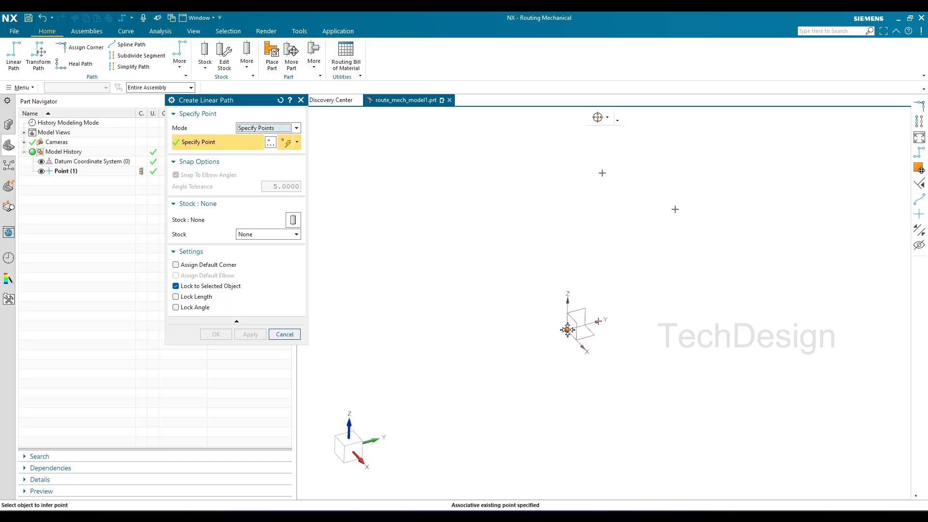
left_click(602, 322)
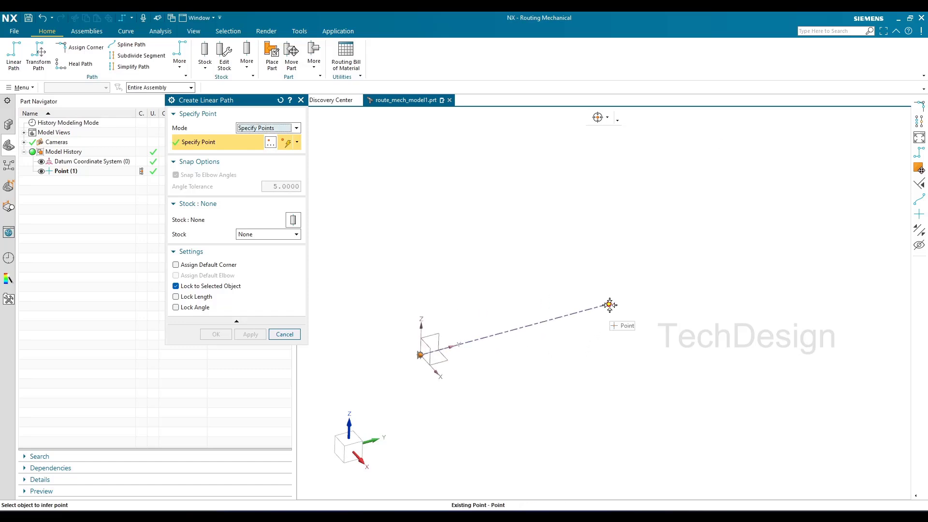
left_click(604, 183)
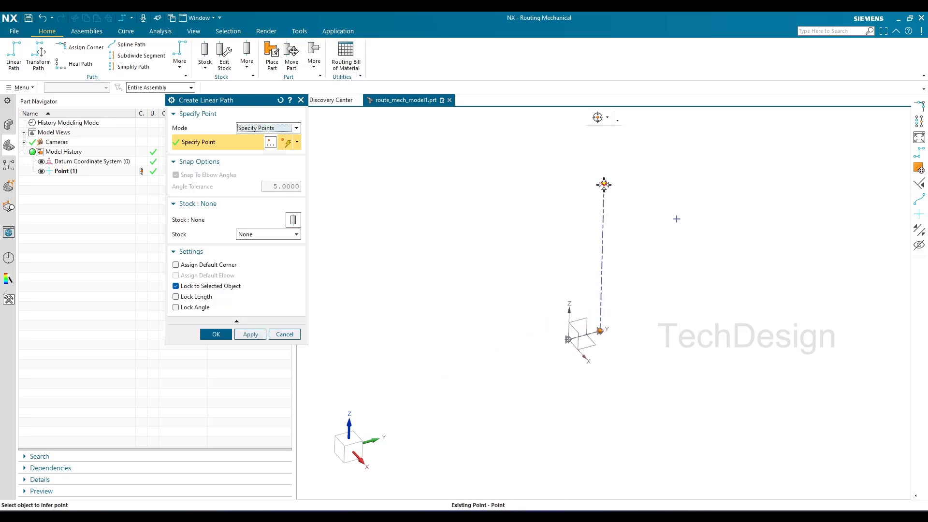
left_click(676, 219)
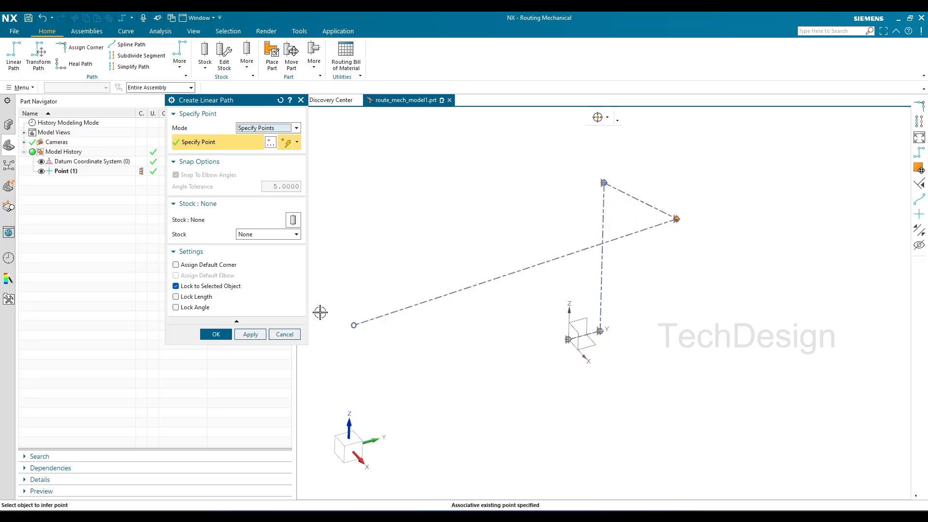
left_click(216, 334)
middle_click_drag(535, 315, 431, 358)
middle_click_drag(576, 311, 576, 262)
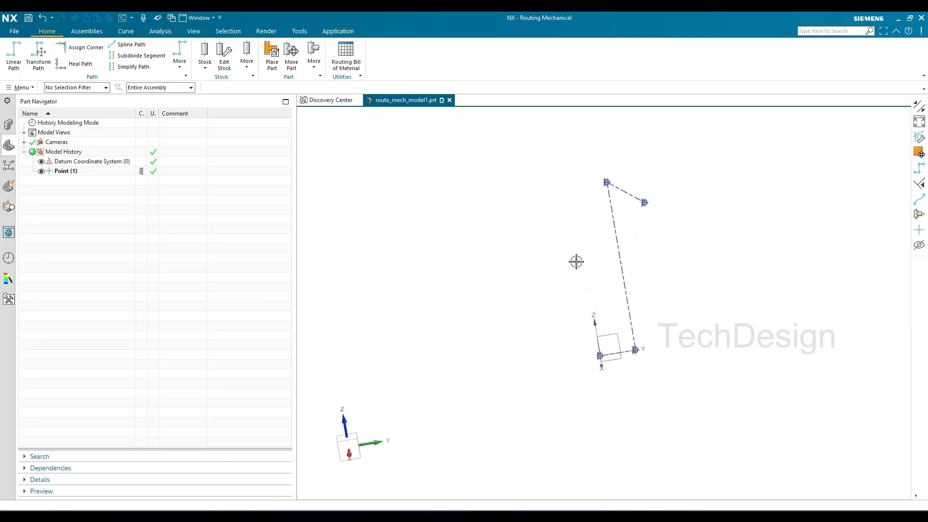